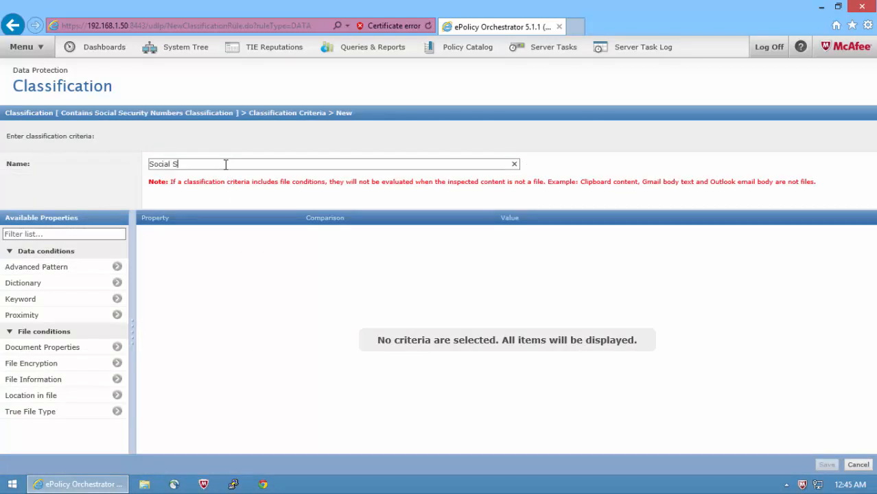
- Name the criteria Social Security Numbers Criteria and add an Advanced Pattern condition using the built-in Social Security Number pattern
type("s Criteria")
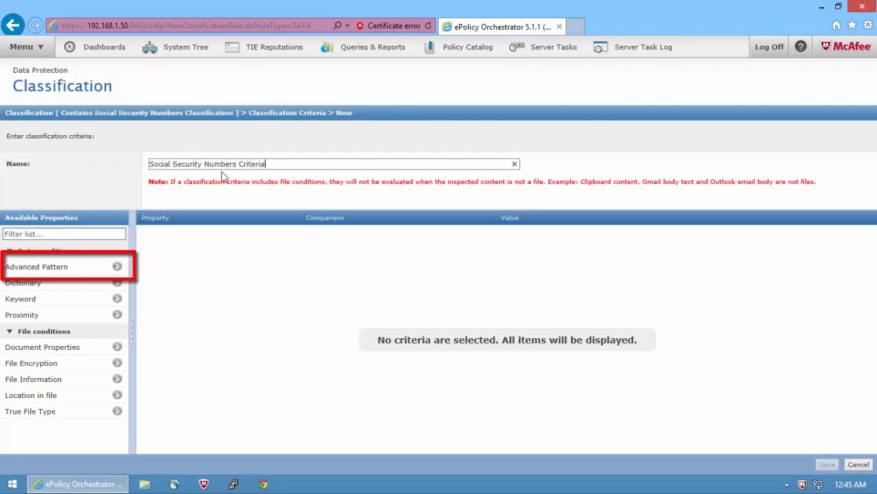
left_click(116, 266)
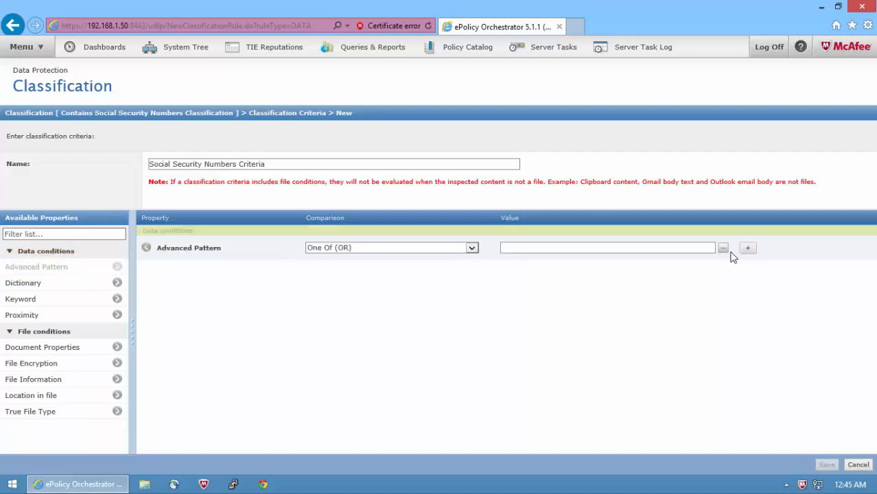
left_click(723, 249)
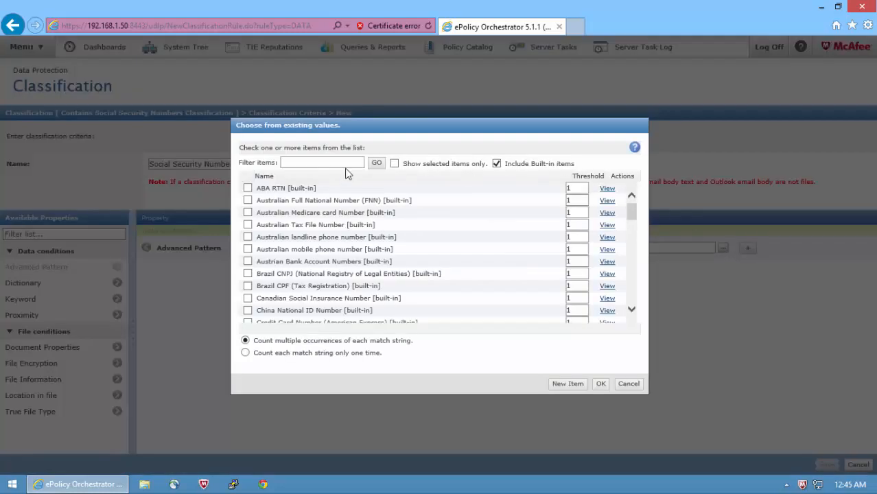
left_click(327, 163)
type("social security")
left_click(379, 165)
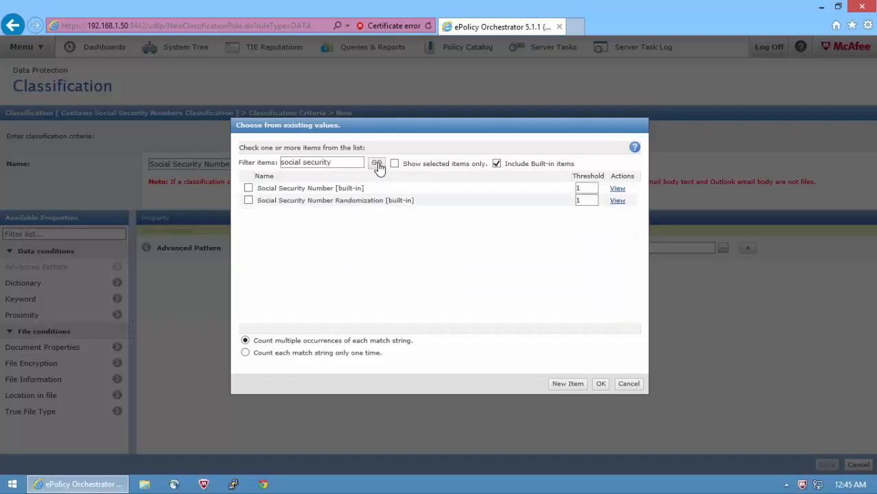
left_click(248, 188)
left_click(600, 384)
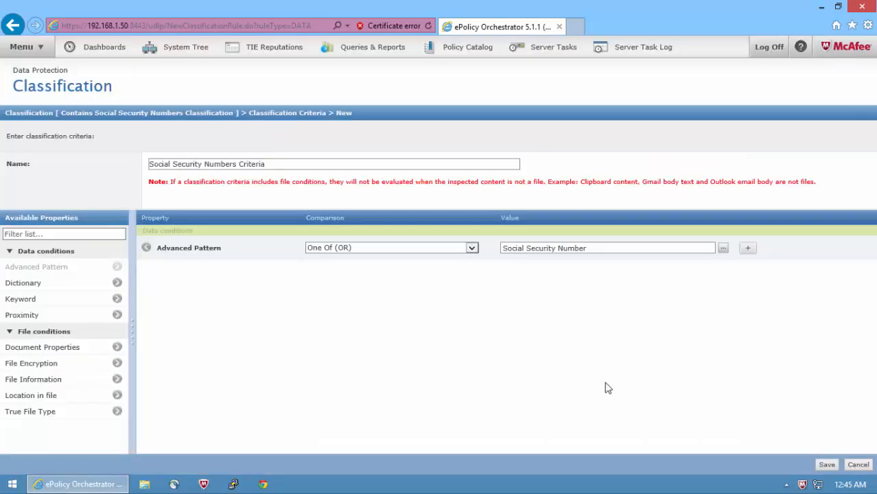
- Save the new classification criteria and the Contains Social Security Numbers Classification itself
left_click(827, 465)
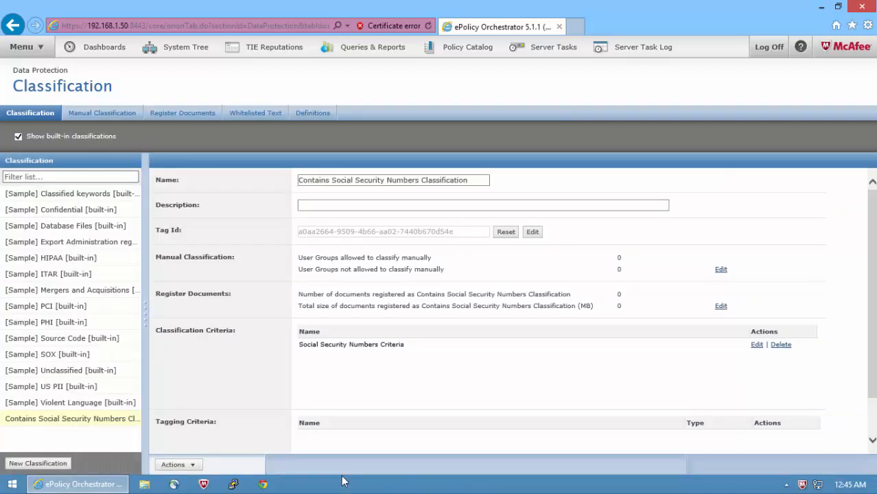
left_click(175, 466)
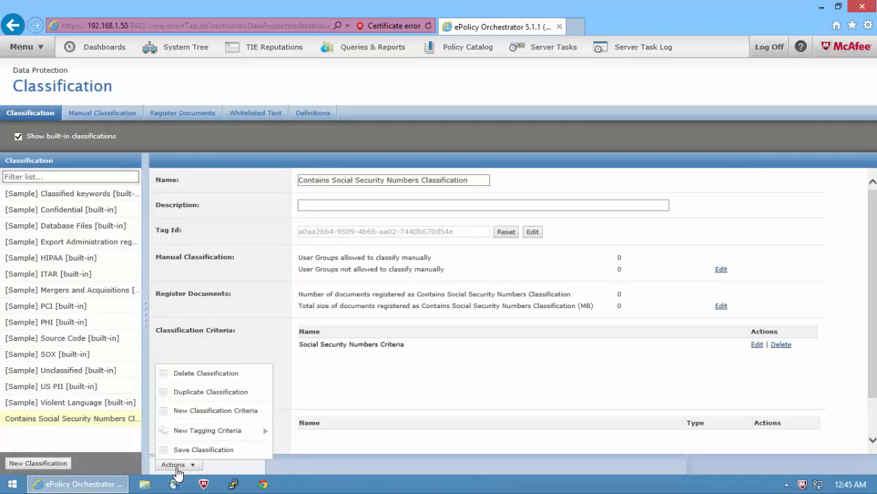
left_click(214, 453)
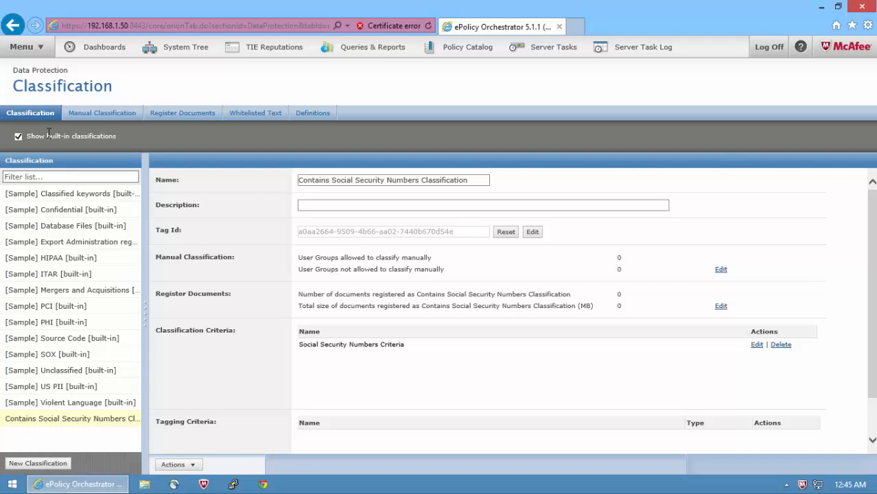
- Create a rule set named Prevent SSN from being sent to OneDrive Rule Set in DLP Policy Manager
left_click(26, 47)
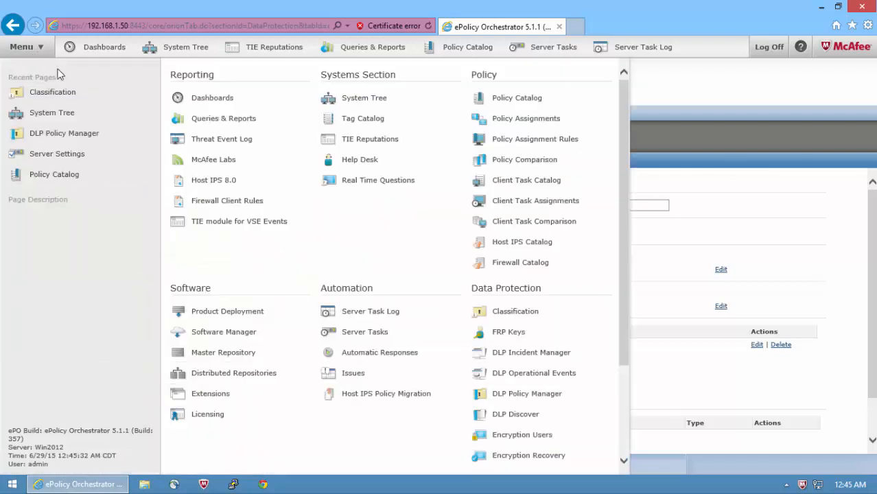
left_click(535, 396)
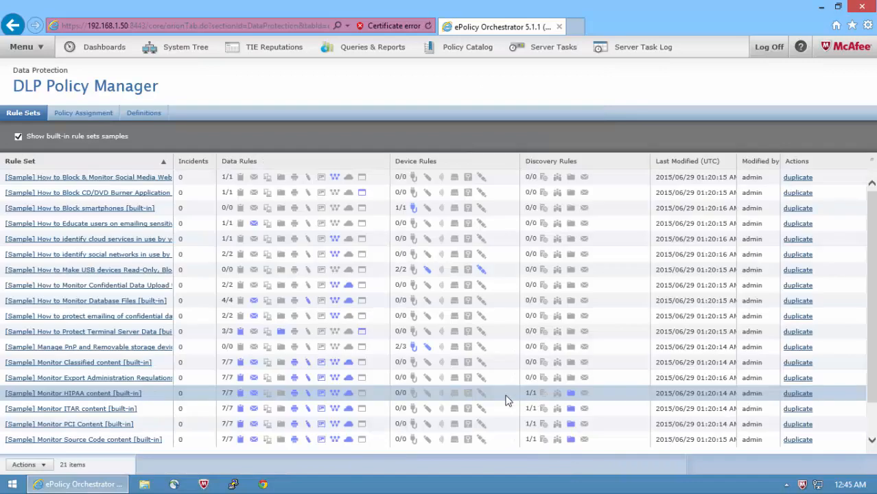
left_click(26, 464)
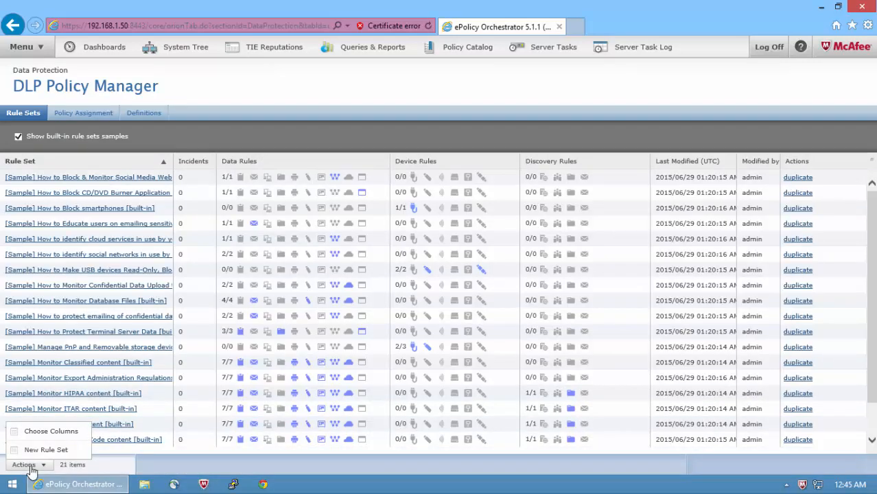
left_click(45, 450)
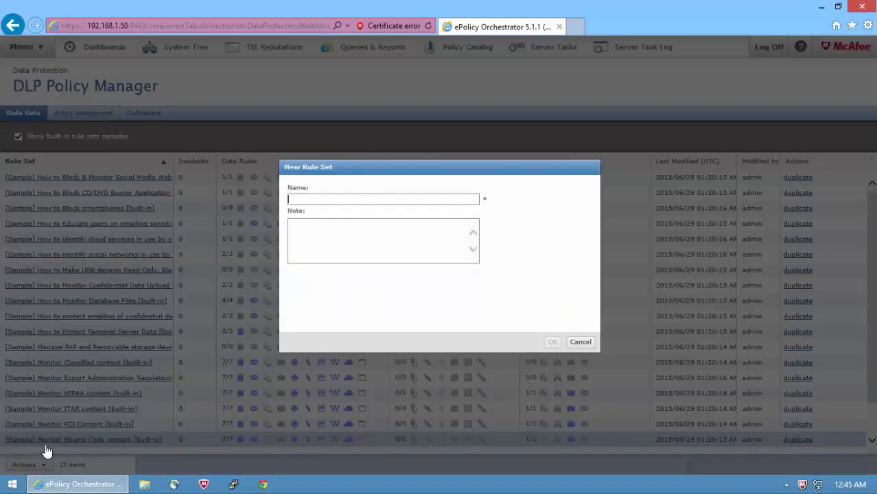
type("Pr")
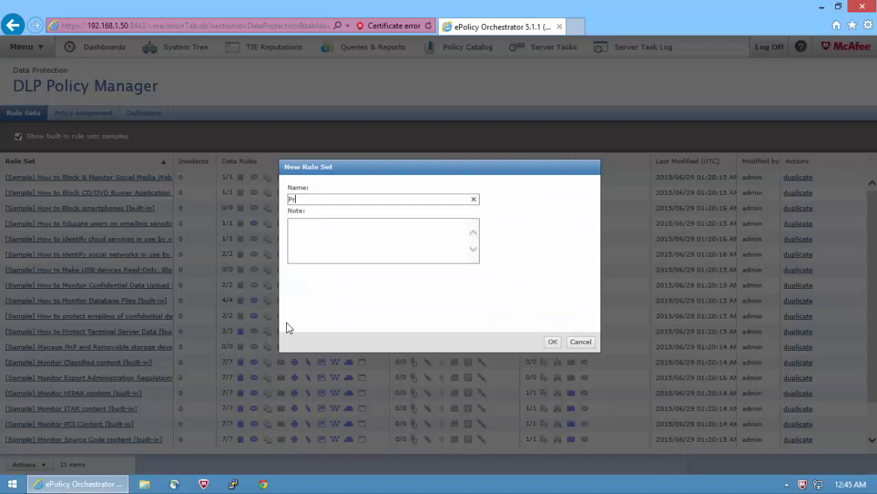
type("event SSN from being sent to OneDrive Rule Set")
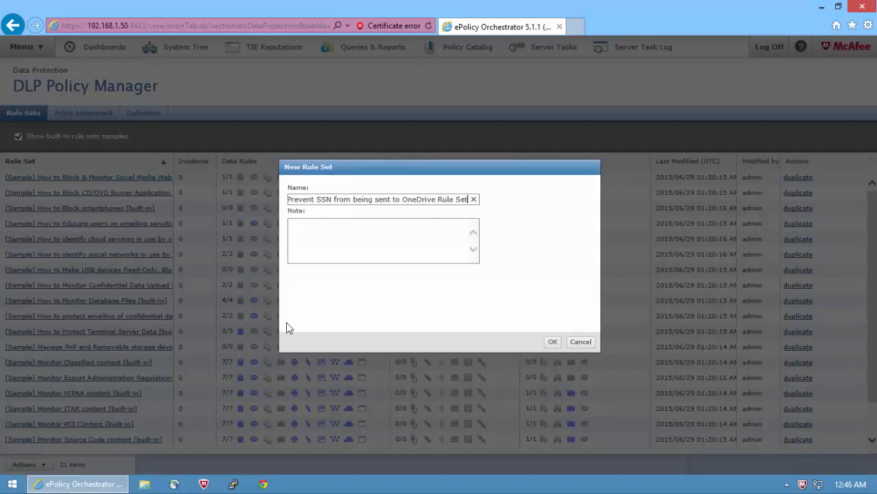
left_click(552, 342)
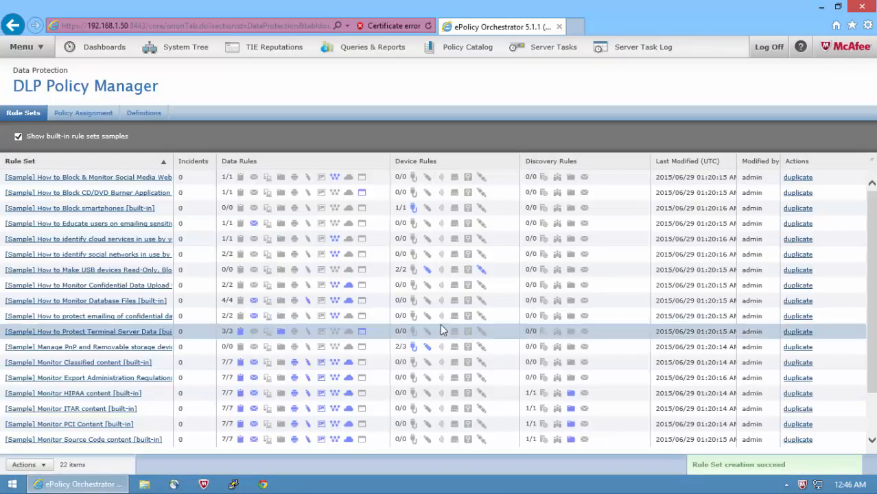
- Add a Cloud Protection rule named Prevent SSN from being sent to Onedrive Rule to the new OneDrive rule set
scroll(411, 346, "down", 3)
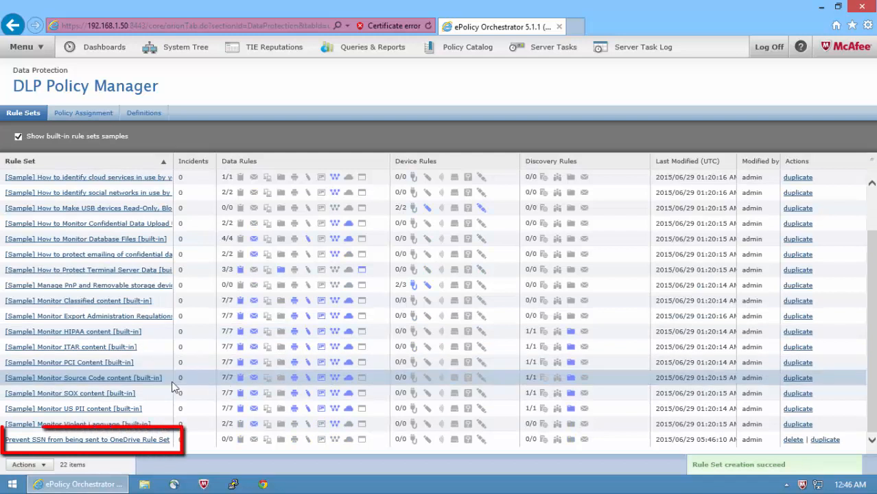
left_click(132, 438)
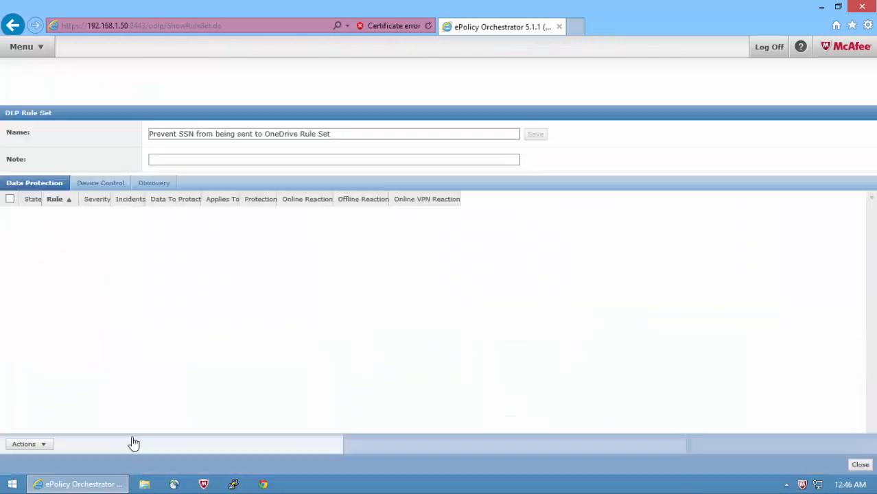
left_click(34, 444)
mouse_move(56, 434)
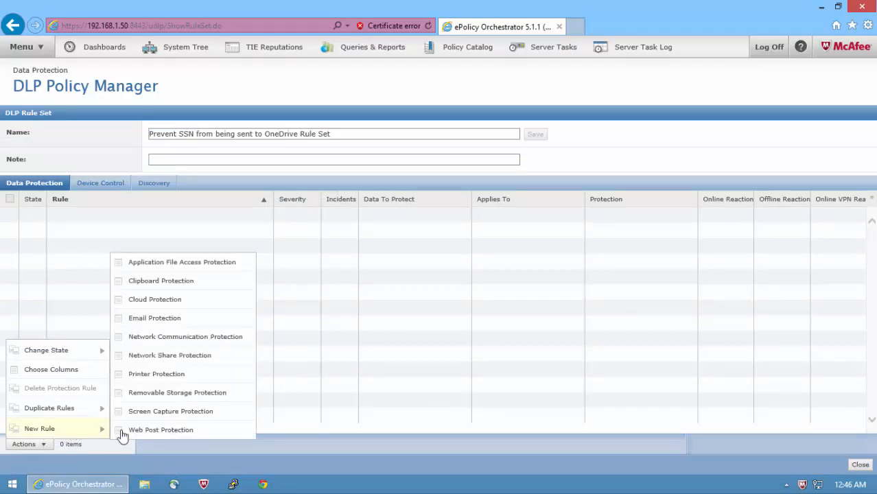
left_click(171, 303)
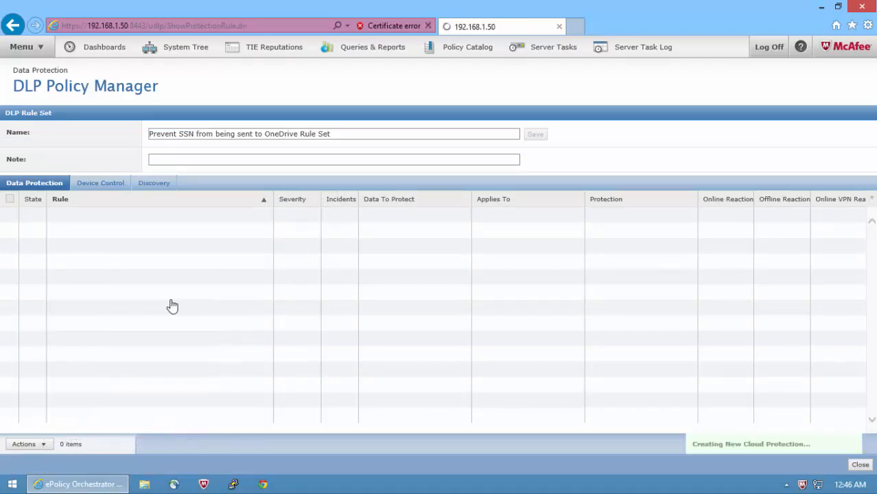
left_click(128, 170)
type("P")
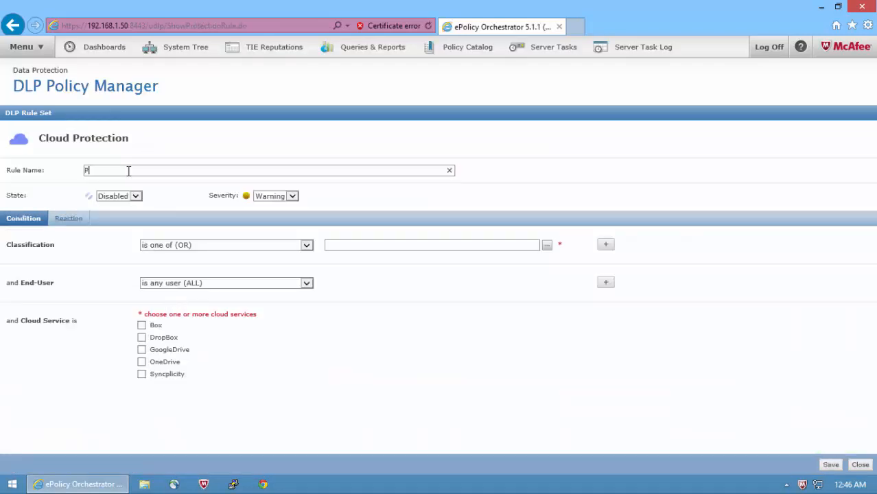
type("revent SSN from being sent to Onedrive Rule")
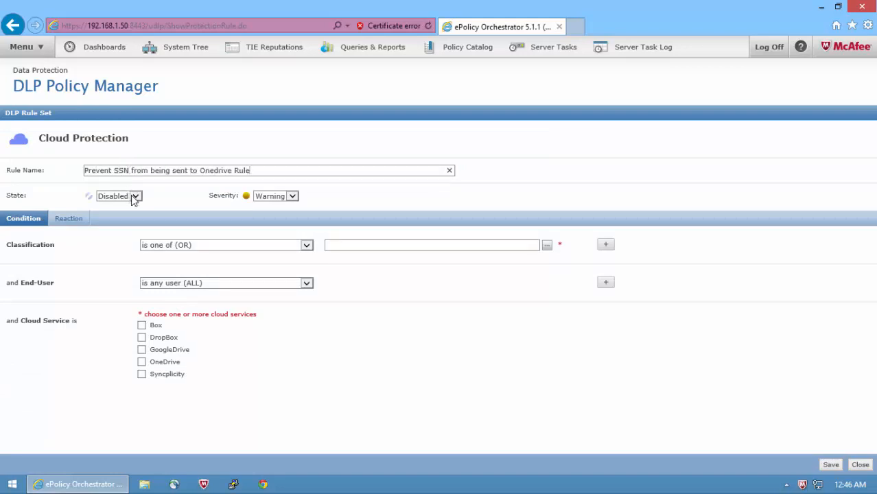
- Set the cloud protection rule's state to Enabled and its severity to Major
left_click(134, 195)
left_click(113, 204)
left_click(292, 197)
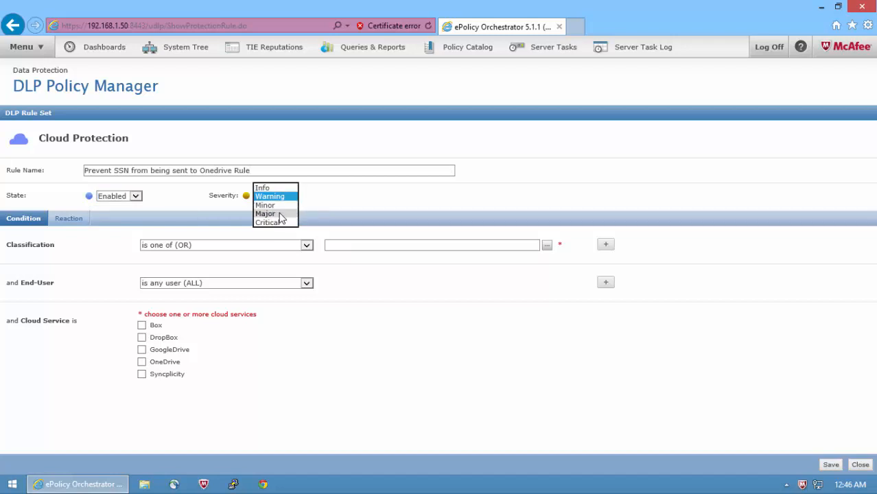
left_click(278, 214)
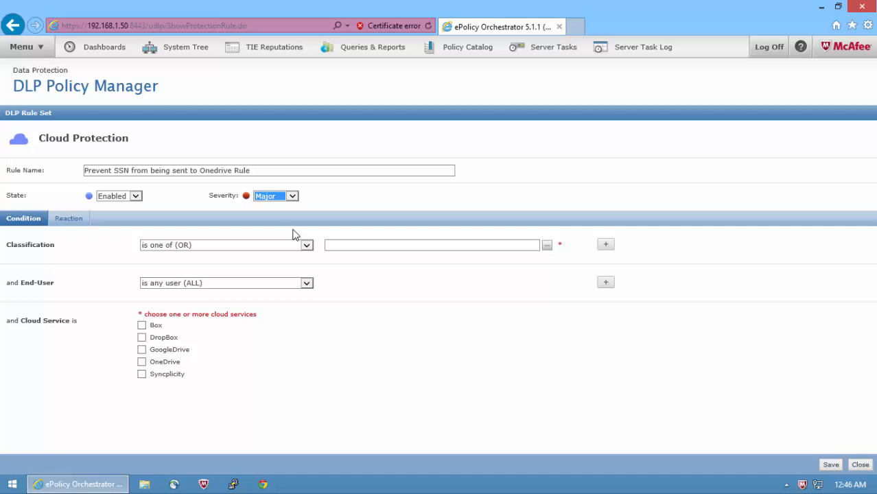
- Set the rule's conditions to the Contains Social Security Numbers Classification and the OneDrive cloud service
left_click(546, 251)
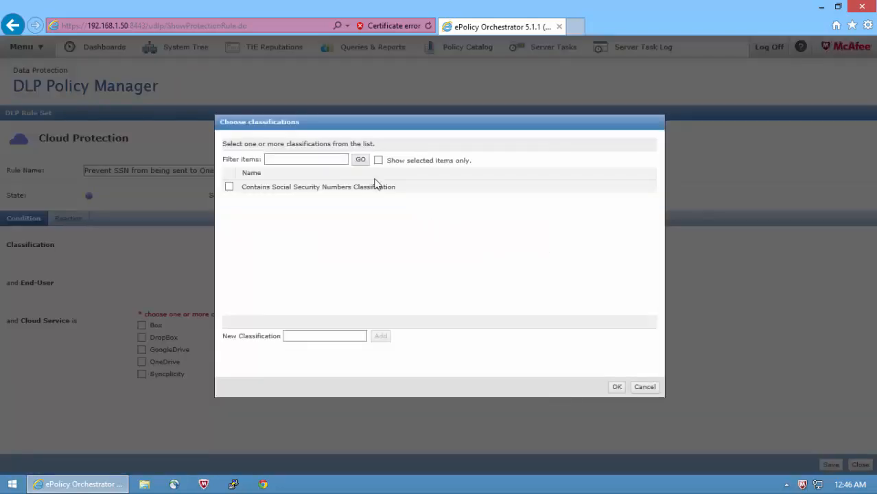
left_click(230, 187)
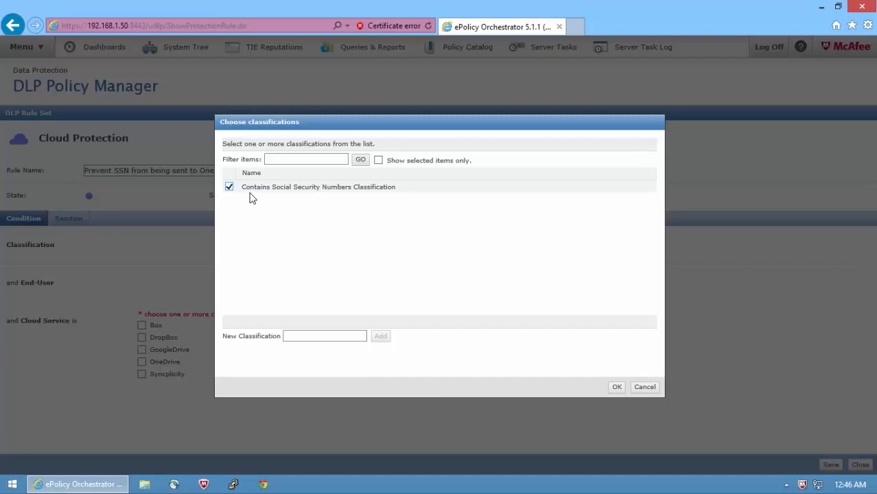
left_click(617, 389)
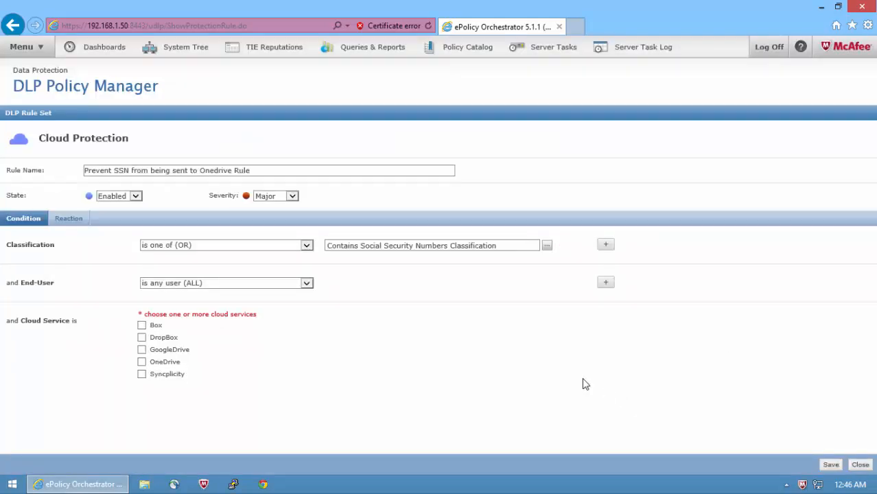
left_click(141, 362)
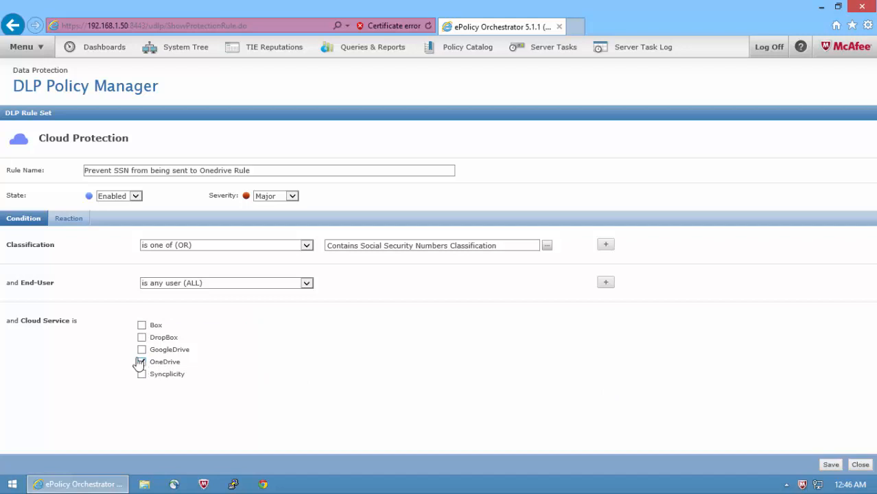
- Set the rule's prevent action to Block for computers connected to the corporate network
left_click(72, 218)
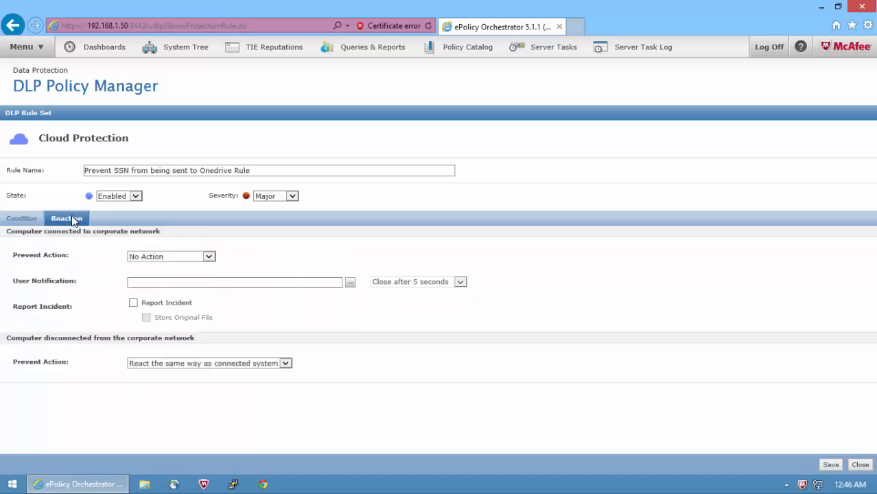
left_click(180, 257)
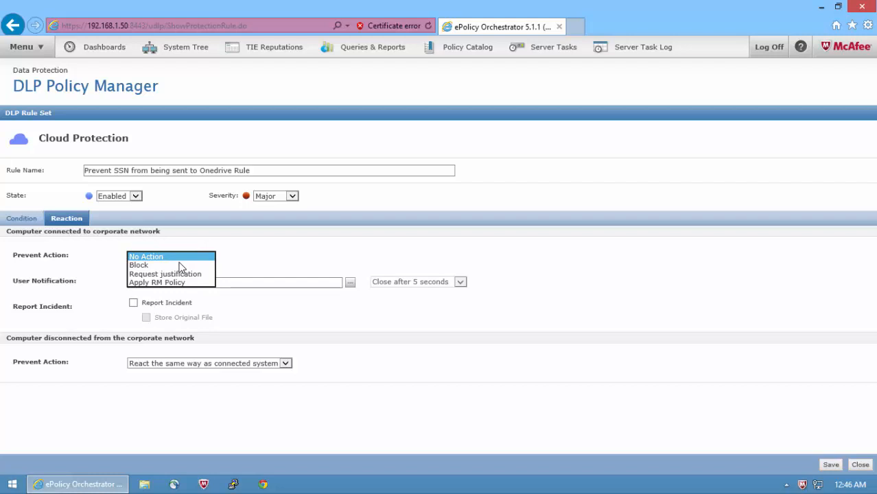
left_click(180, 266)
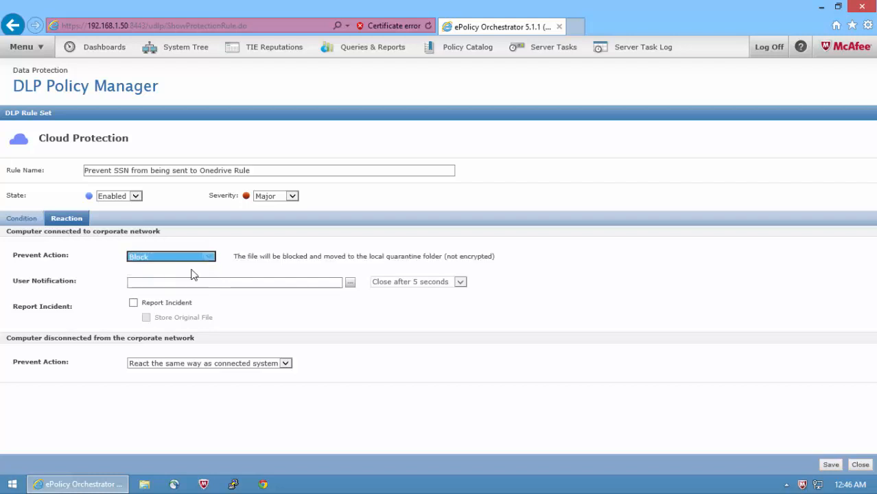
- Assign the default cloud protection user notification, turn on incident reporting without storing the original file, and save the rule
left_click(350, 284)
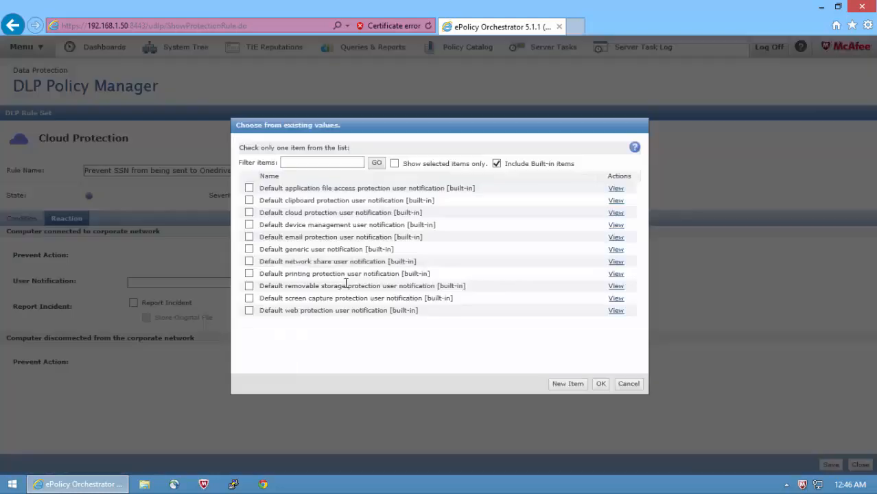
left_click(249, 212)
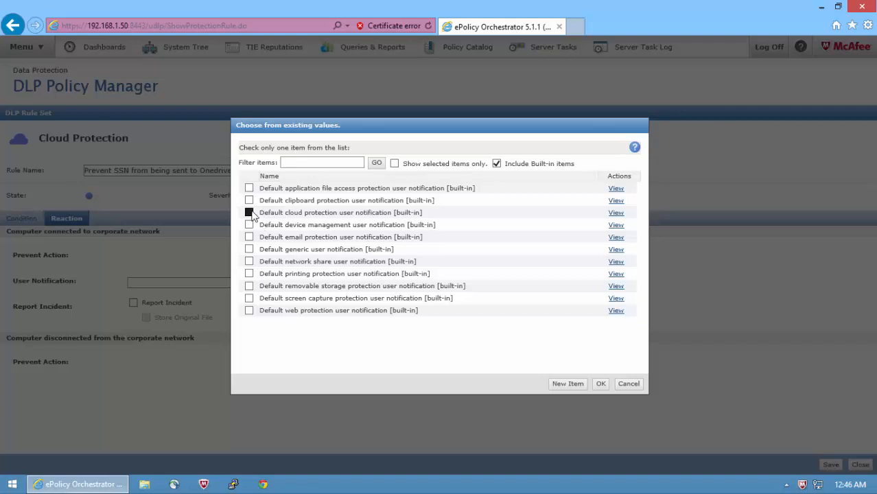
left_click(601, 385)
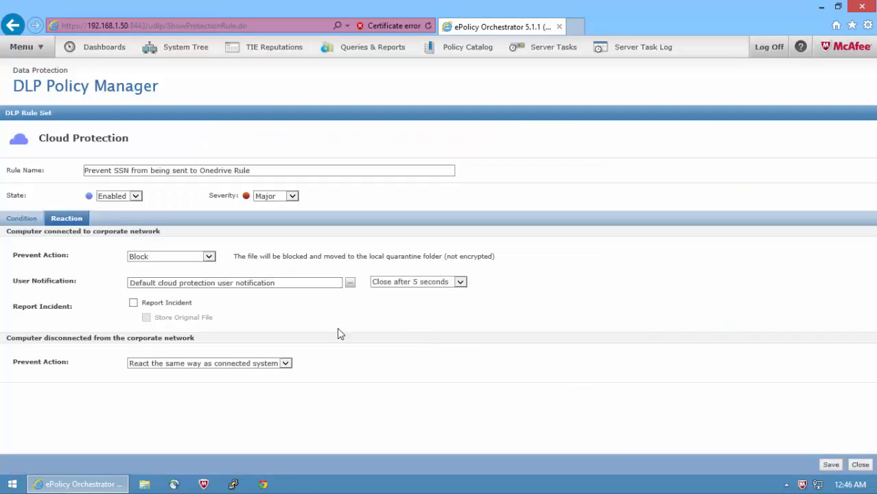
left_click(134, 303)
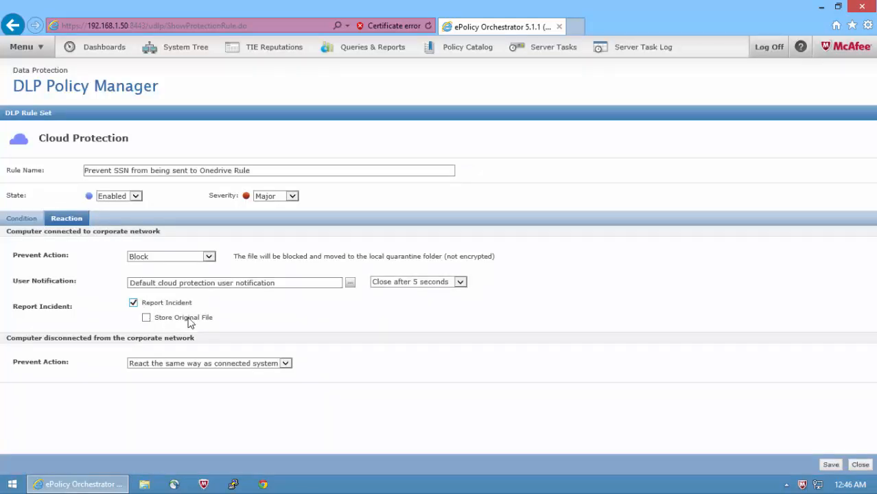
left_click(831, 465)
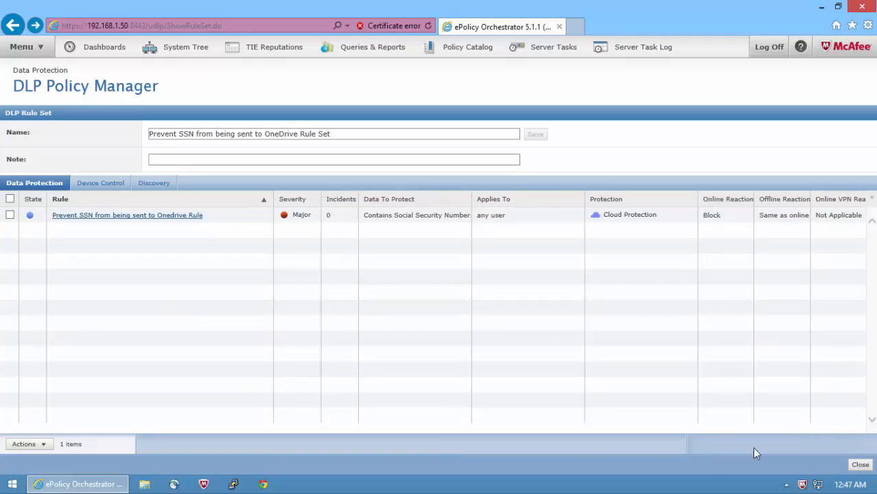
- Close the rule set and assign Prevent SSN from being sent to OneDrive Rule Set to My Default DLP Policy
left_click(858, 467)
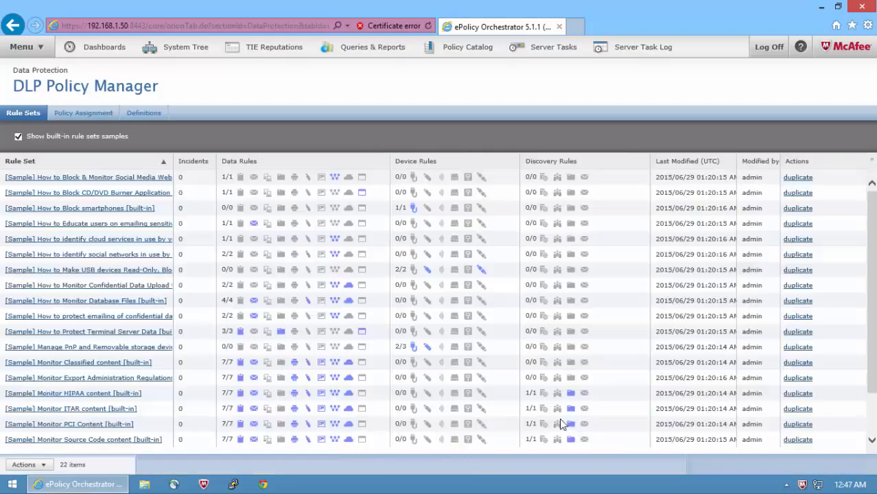
left_click(94, 114)
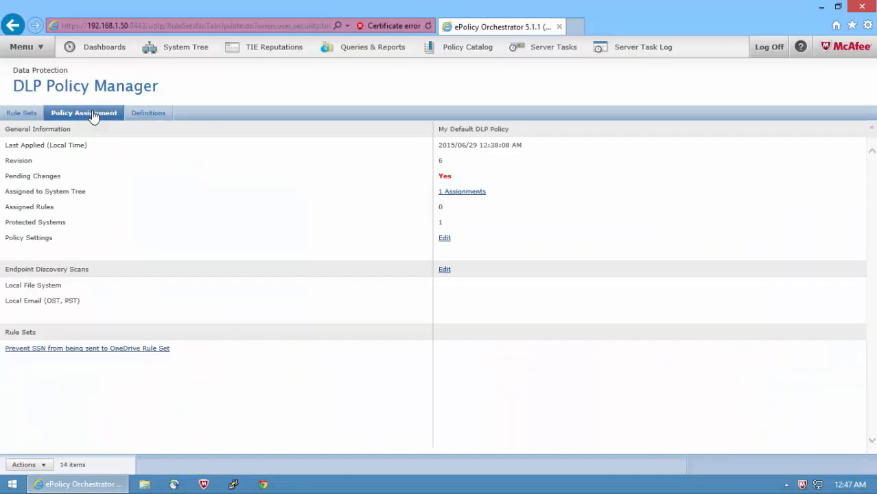
left_click(33, 465)
left_click(48, 413)
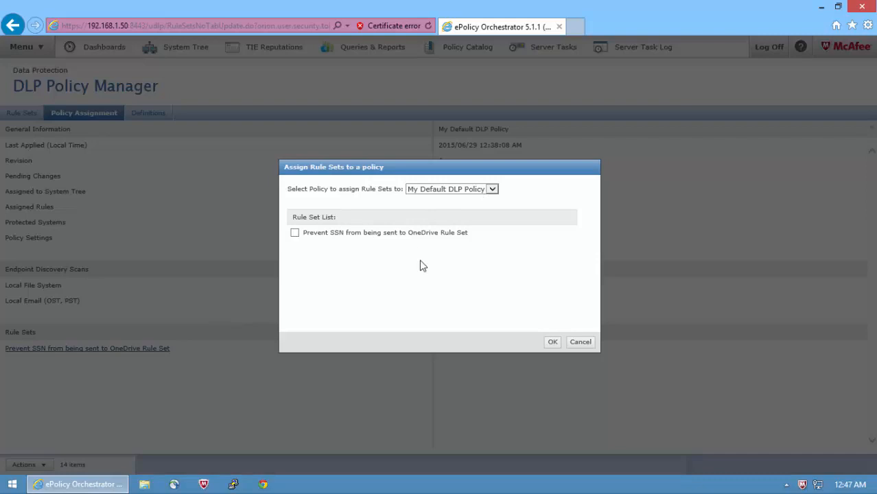
left_click(306, 234)
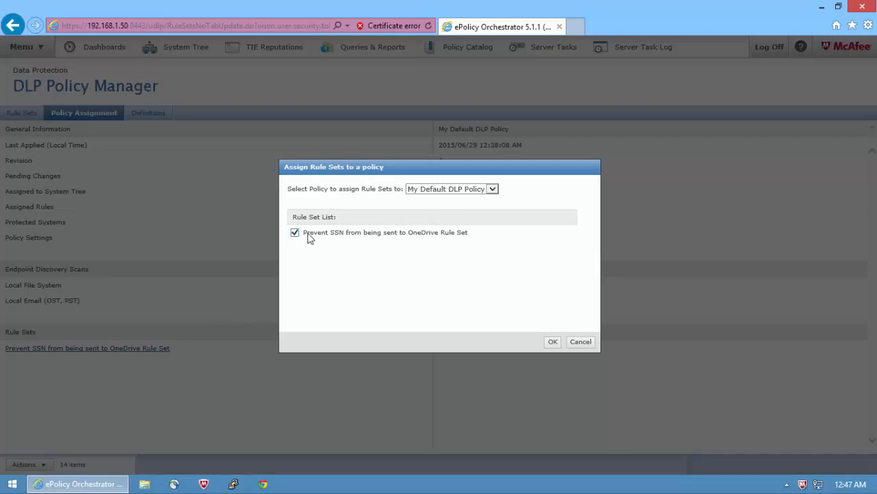
left_click(552, 343)
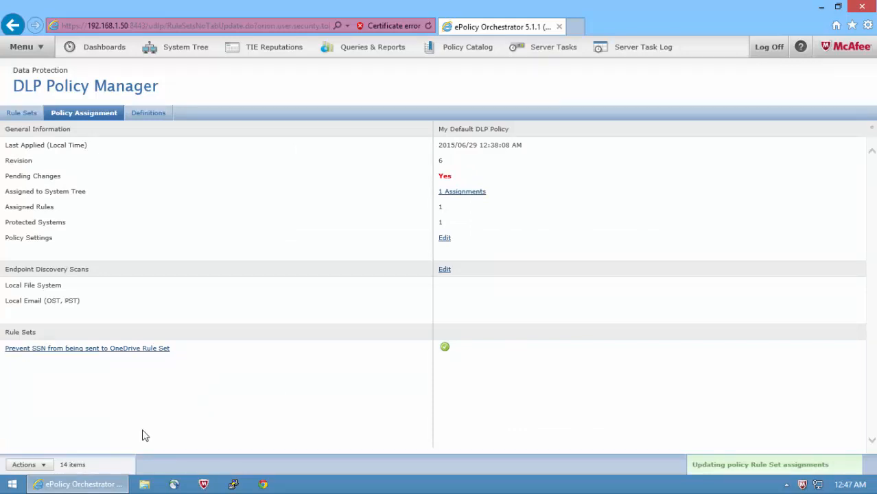
- Apply My Default DLP Policy so its pending rule set changes take effect
left_click(31, 465)
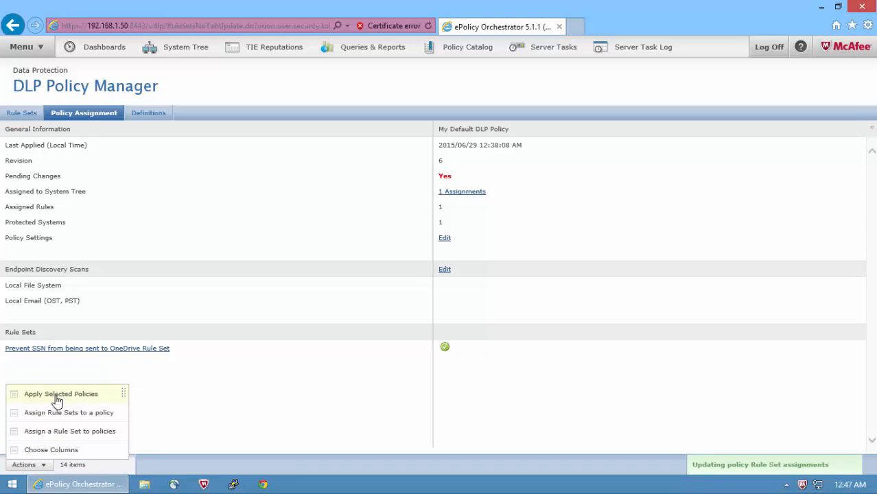
left_click(57, 398)
left_click(329, 206)
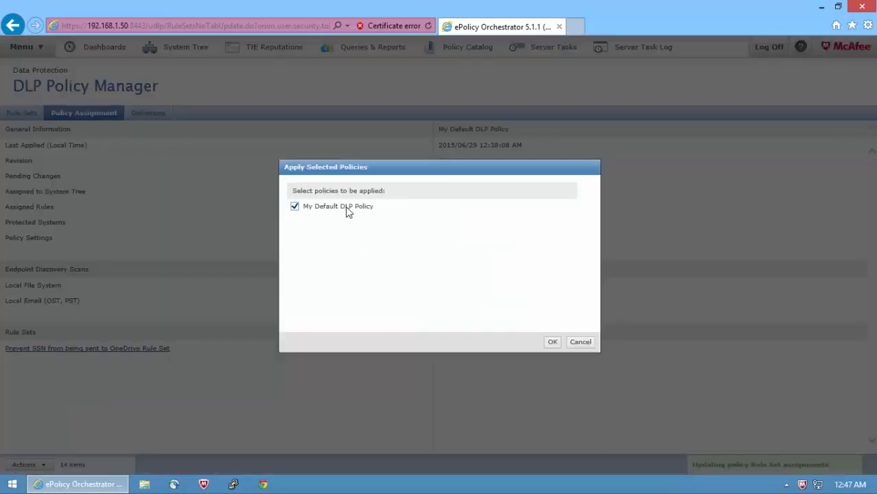
left_click(553, 342)
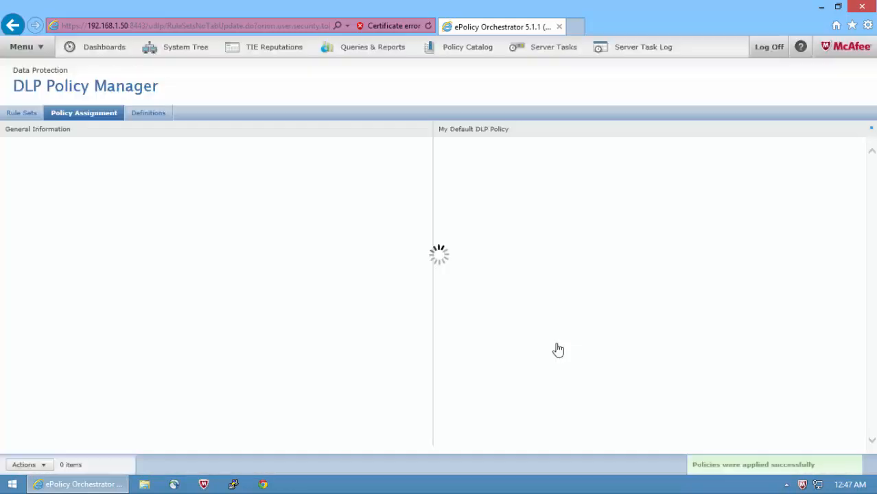
- Switch to the McAfee Agent Status Monitor and have the agent collect and send its properties
right_click(802, 484)
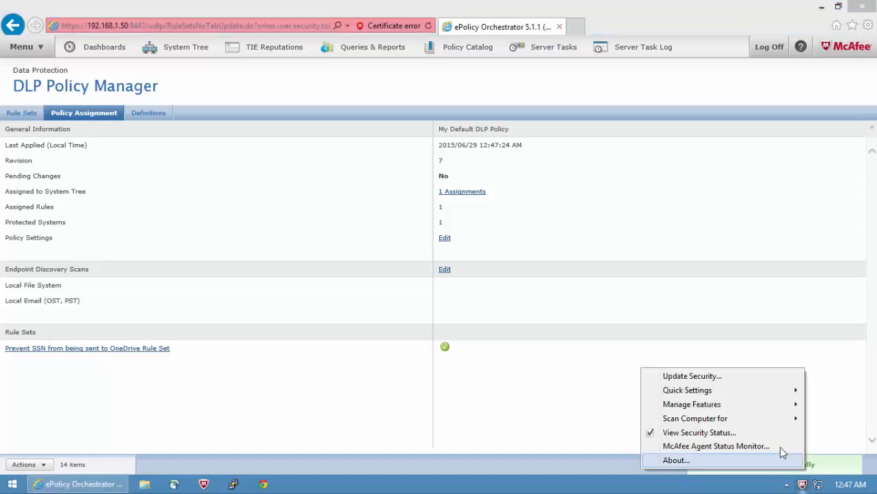
left_click(764, 447)
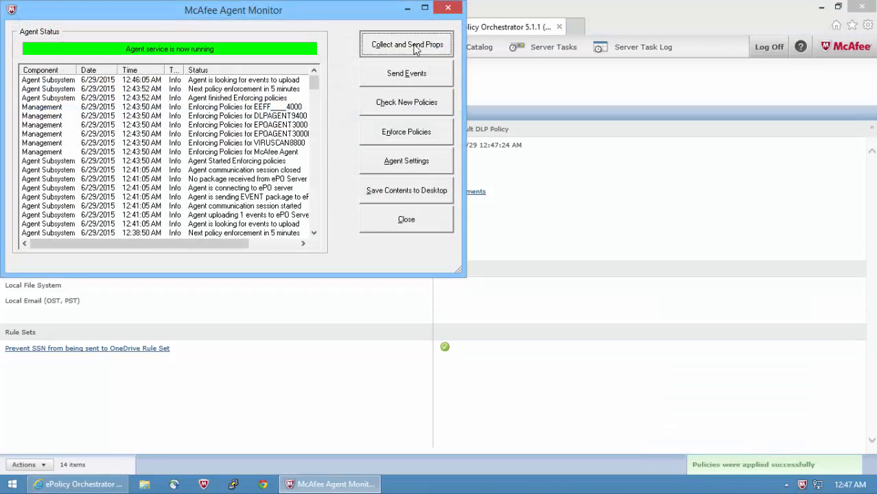
left_click(414, 46)
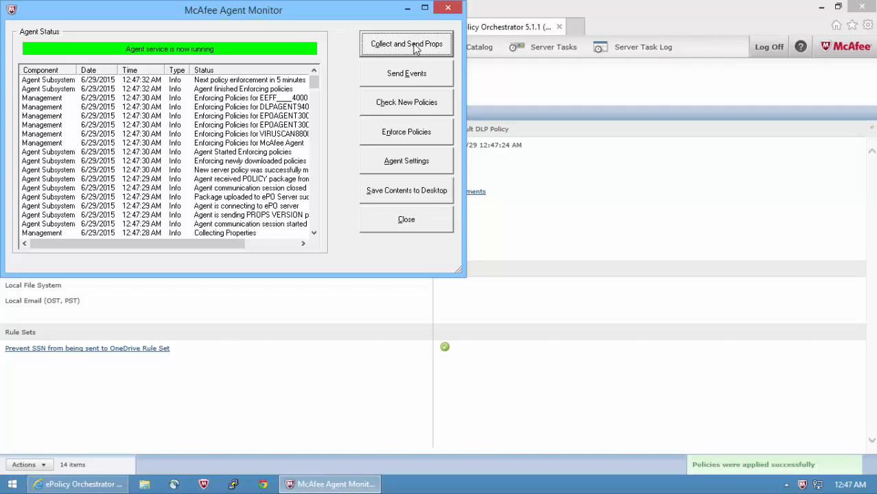
- Open the OneDrive folder in File Explorer and move NO SSN.txt and SSN.txt into it from the desktop
key("super+d")
key("super+e")
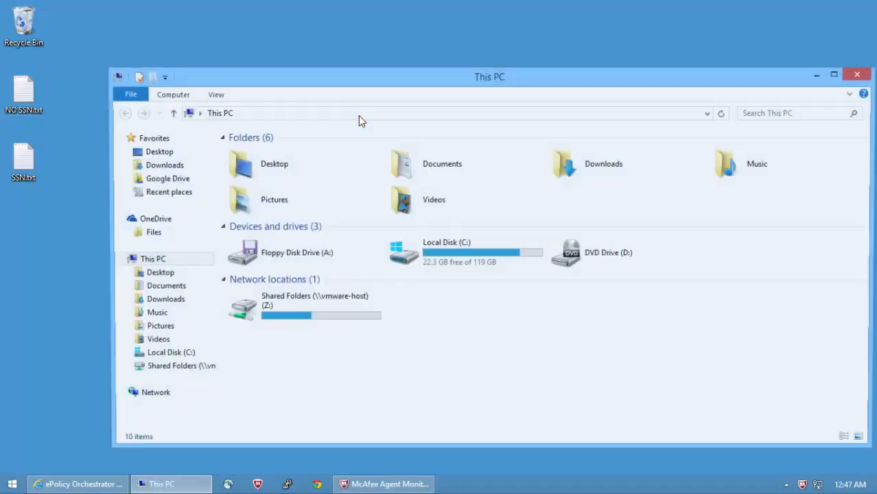
left_click(157, 222)
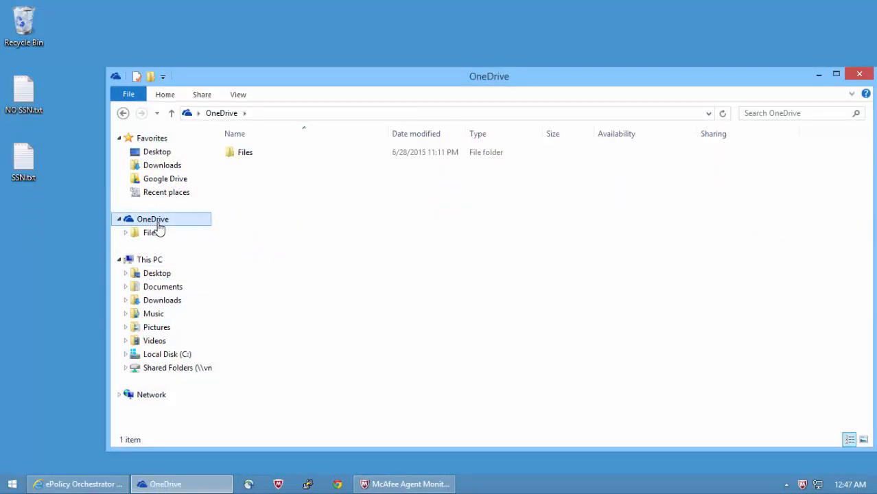
left_click(20, 96)
left_click_drag(21, 96, 293, 198)
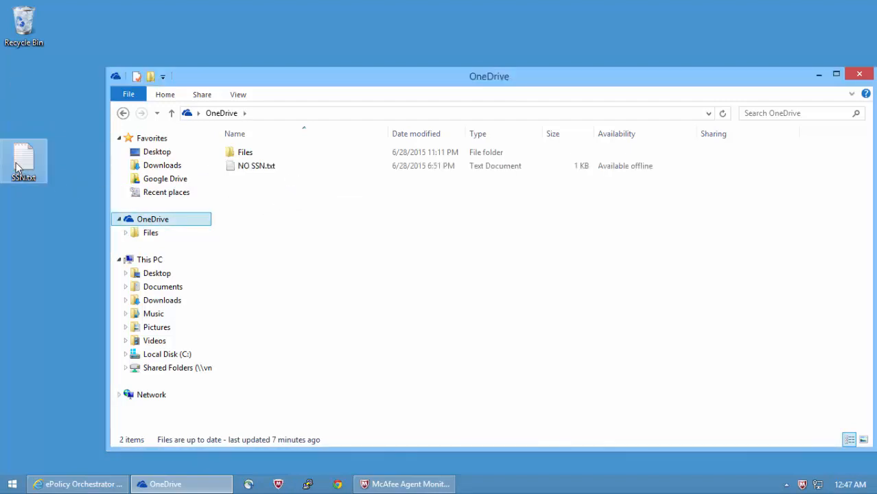
left_click_drag(18, 168, 277, 220)
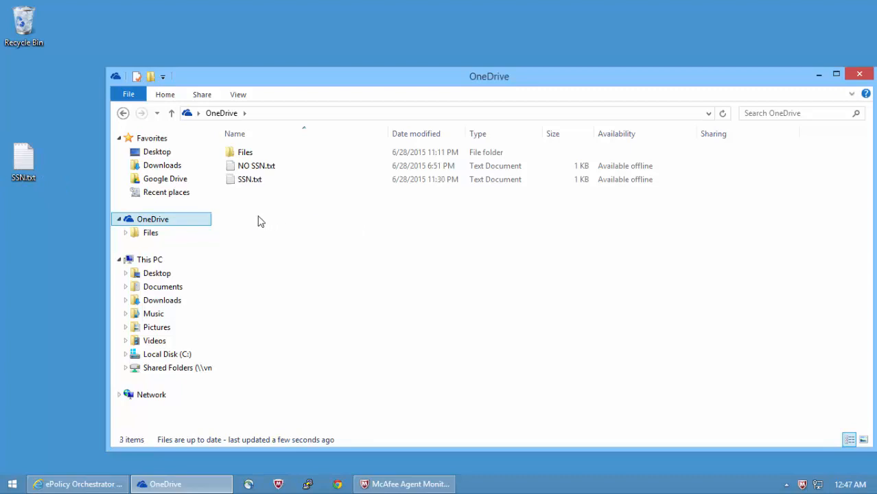
- Update the OneDrive folder and open ssn.txt.Quarantined.txt to examine its contents
right_click(155, 219)
left_click(158, 259)
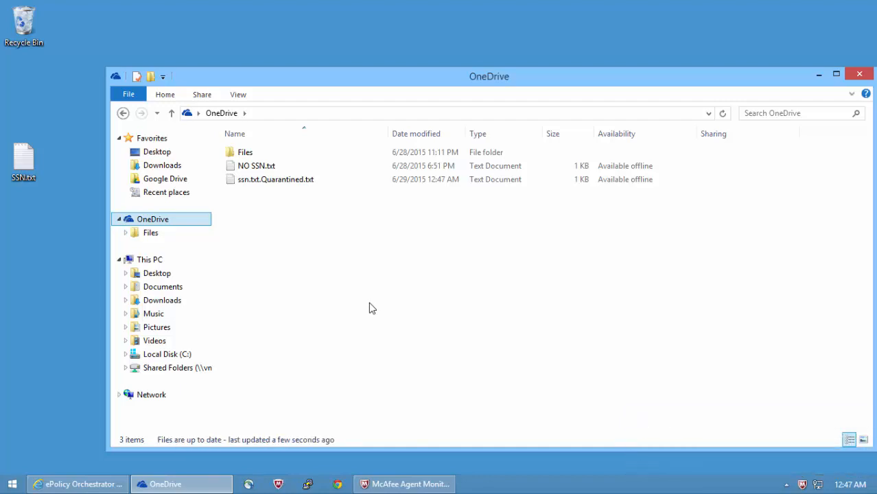
double_click(273, 180)
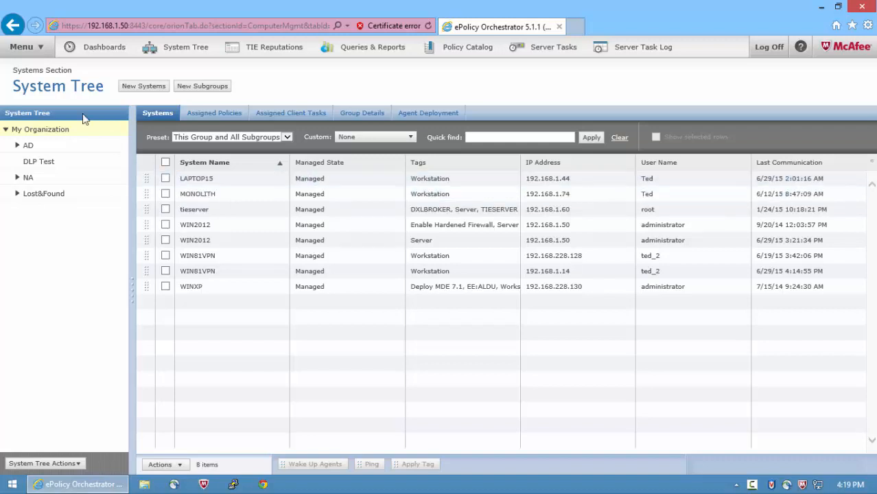
- In ePolicy Orchestrator, go to the DLP Incident Manager and open the details of incident 20
left_click(27, 48)
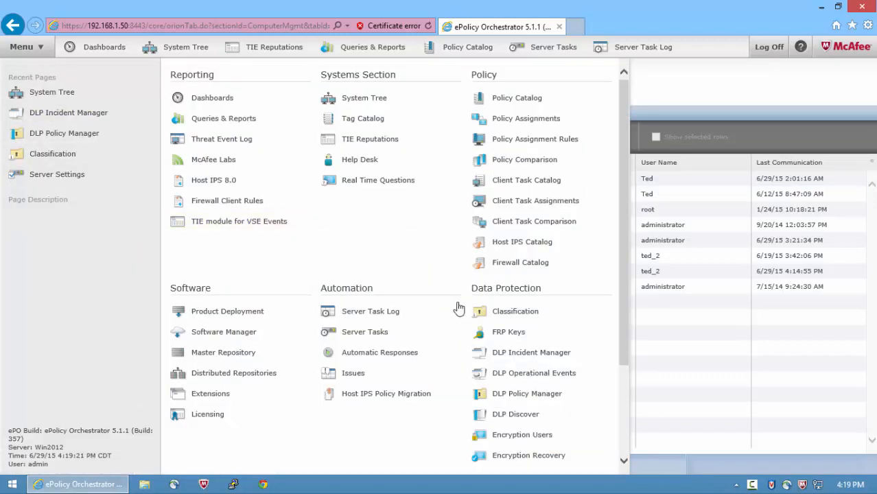
left_click(554, 353)
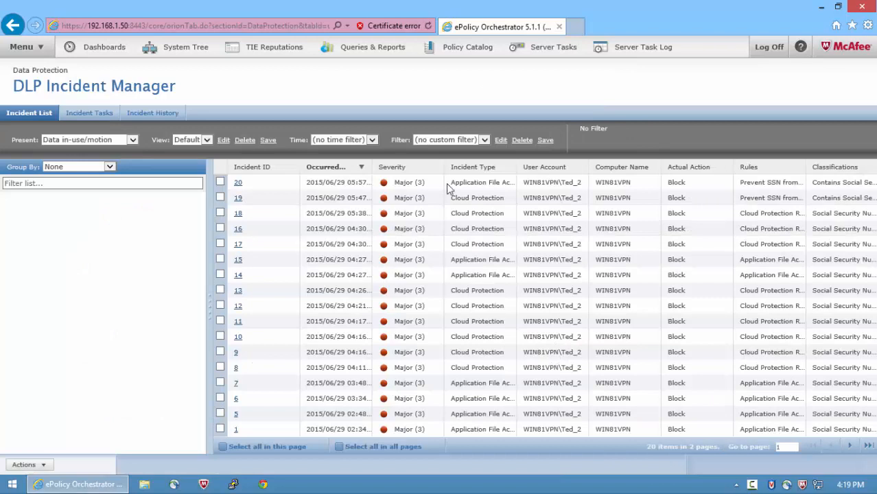
left_click(238, 184)
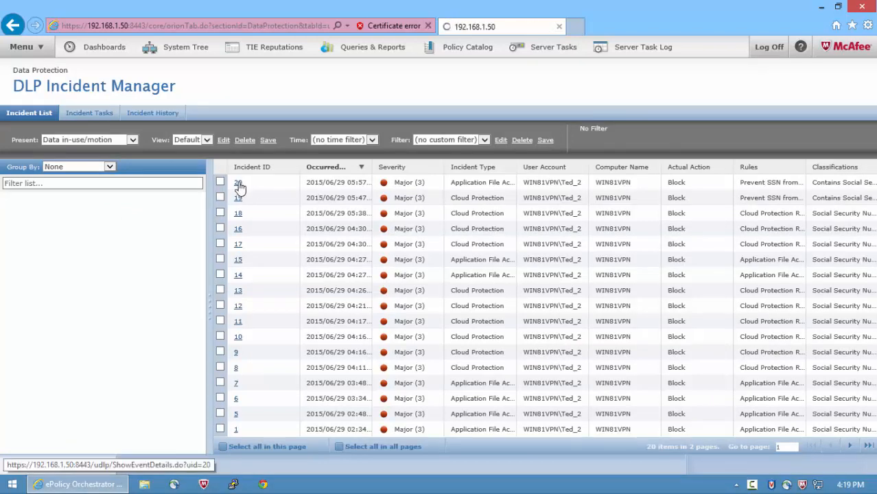